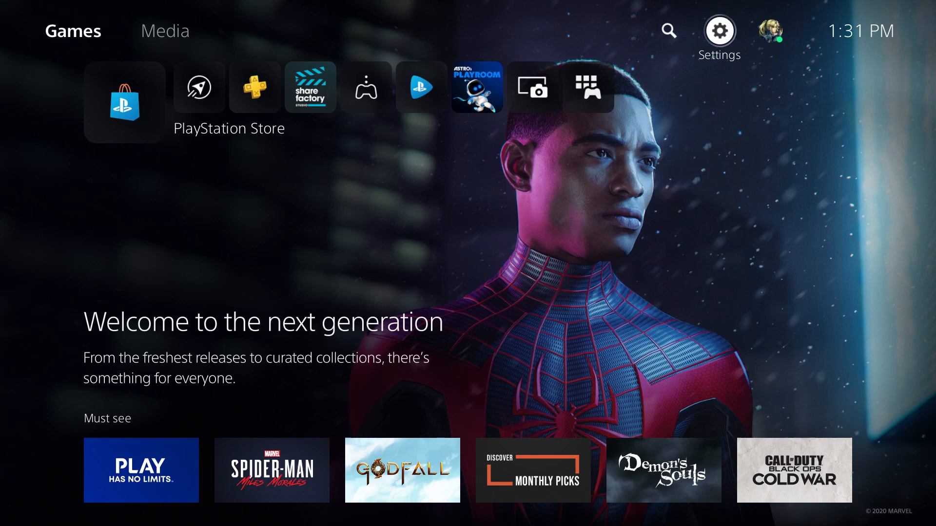
{"action": "key", "text": "Left"}
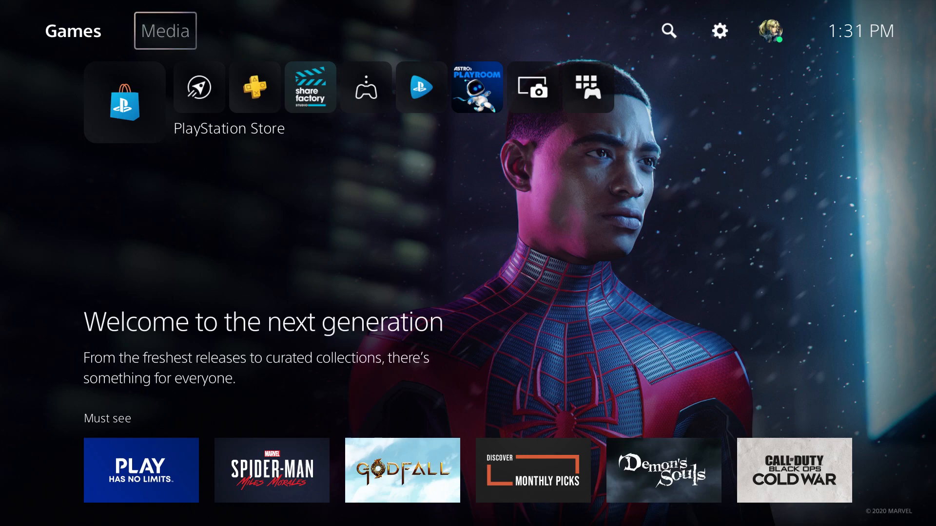
Go to Settings > Network > Settings > Set Up Internet Connection.
{"action": "key", "text": "Right"}
{"action": "key", "text": "Right"}
{"action": "key", "text": "Return"}
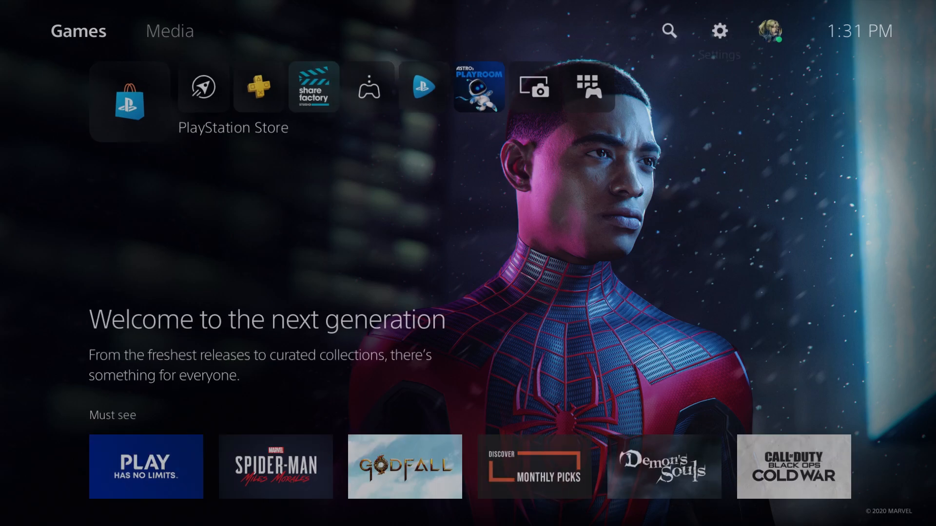
{"action": "key", "text": "Return"}
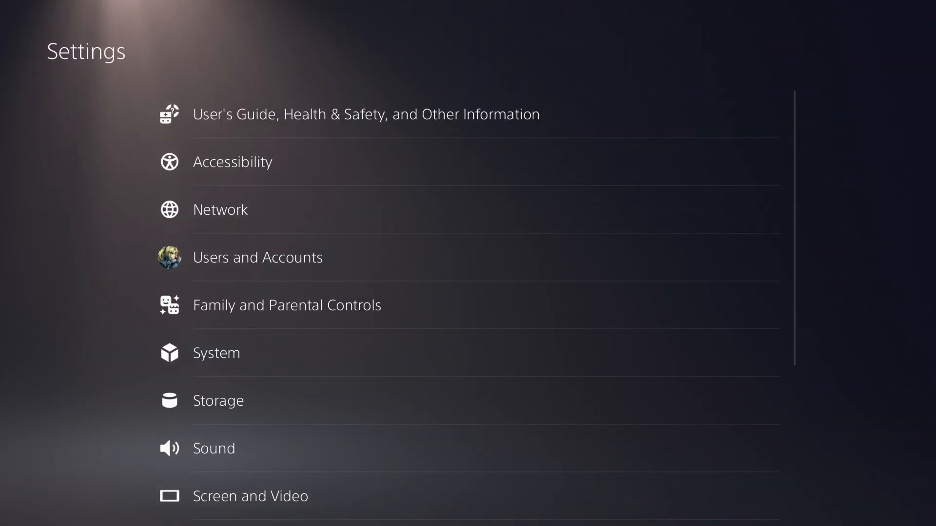
{"action": "key", "text": "Down"}
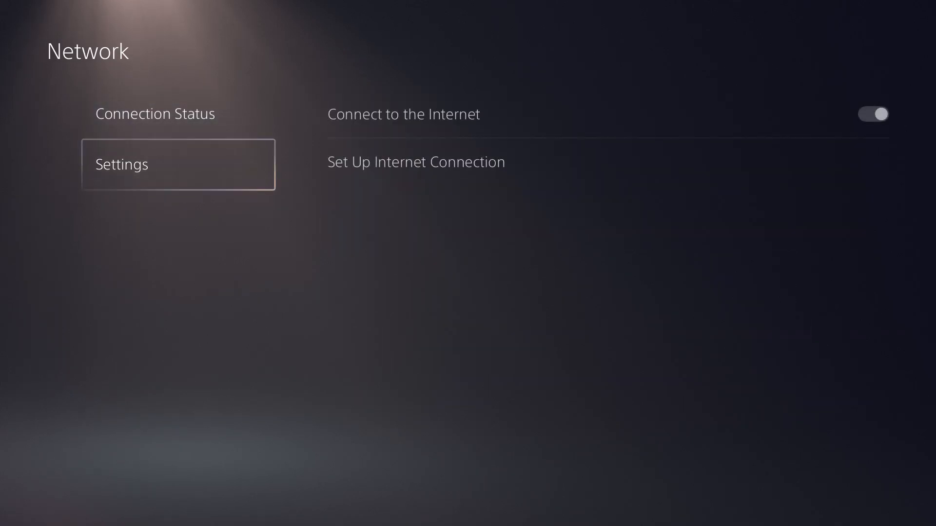
{"action": "key", "text": "Right"}
{"action": "key", "text": "Down"}
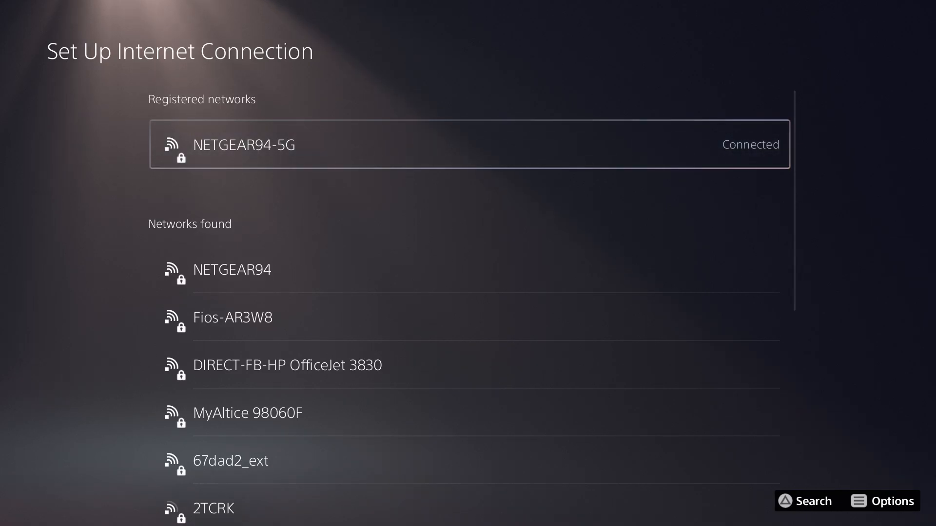
Choose Advanced Settings from the NETGEAR94-5G options and reach the DNS Settings row.
{"action": "key", "text": "Return"}
{"action": "key", "text": "Down"}
{"action": "key", "text": "Return"}
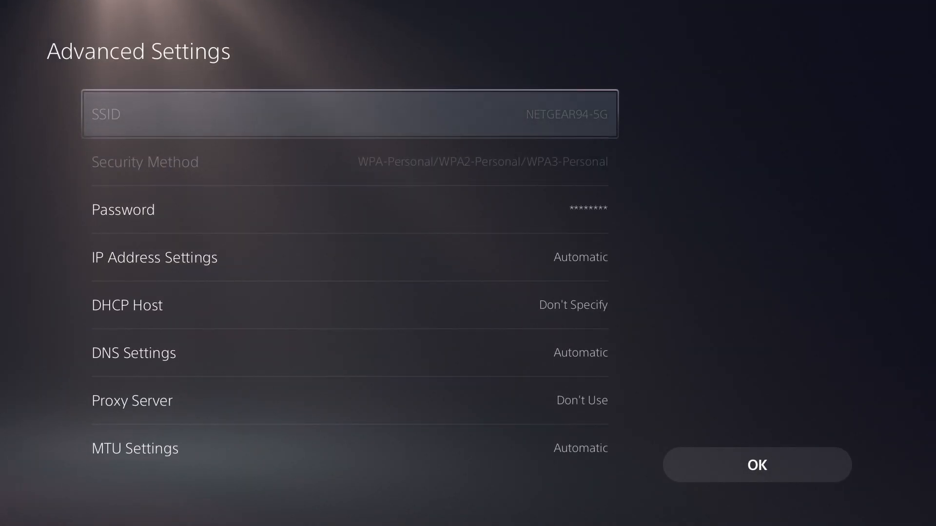
{"action": "key", "text": "Down"}
{"action": "key", "text": "Down"}
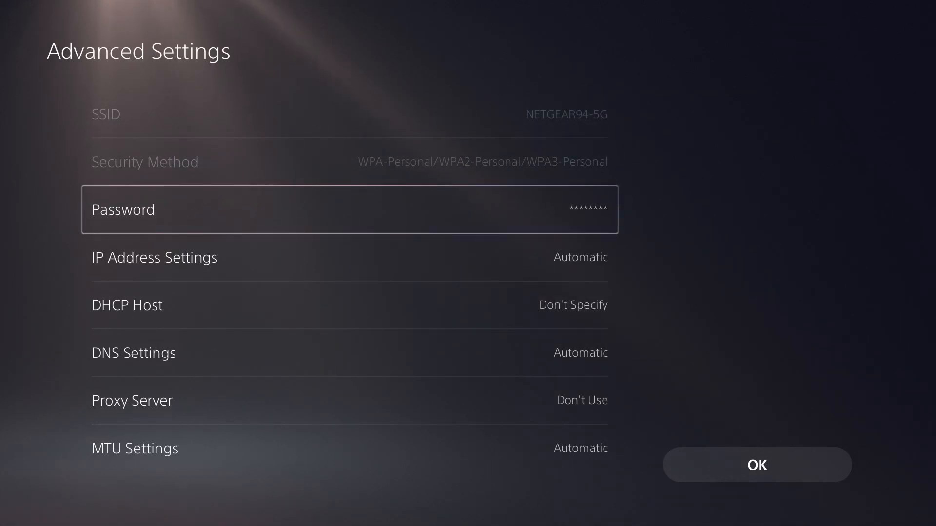
{"action": "key", "text": "Down"}
{"action": "key", "text": "Down"}
{"action": "key", "text": "Down"}
{"action": "key", "text": "Down"}
{"action": "key", "text": "Down"}
{"action": "key", "text": "Up"}
{"action": "key", "text": "Up"}
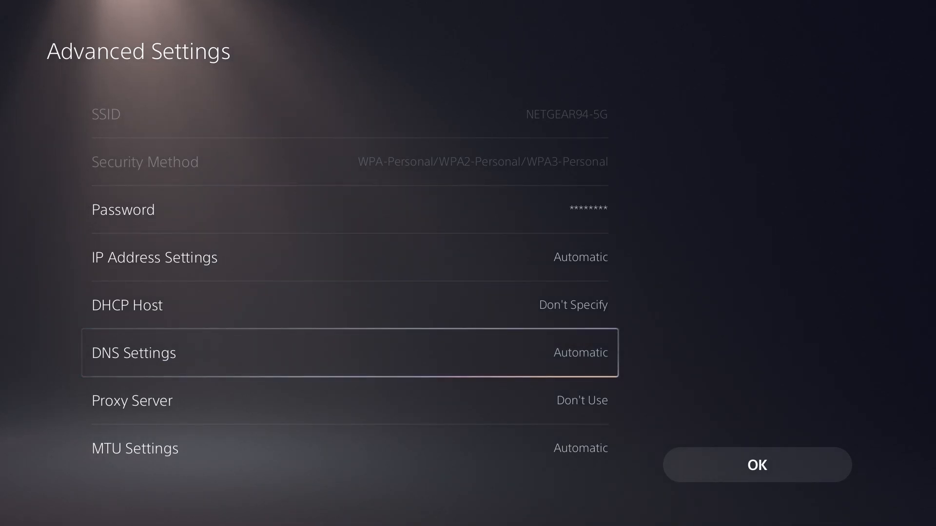
{"action": "key", "text": "Return"}
Set DNS Settings to Manual and begin the Primary DNS as 8.4.
{"action": "key", "text": "Down"}
{"action": "key", "text": "Return"}
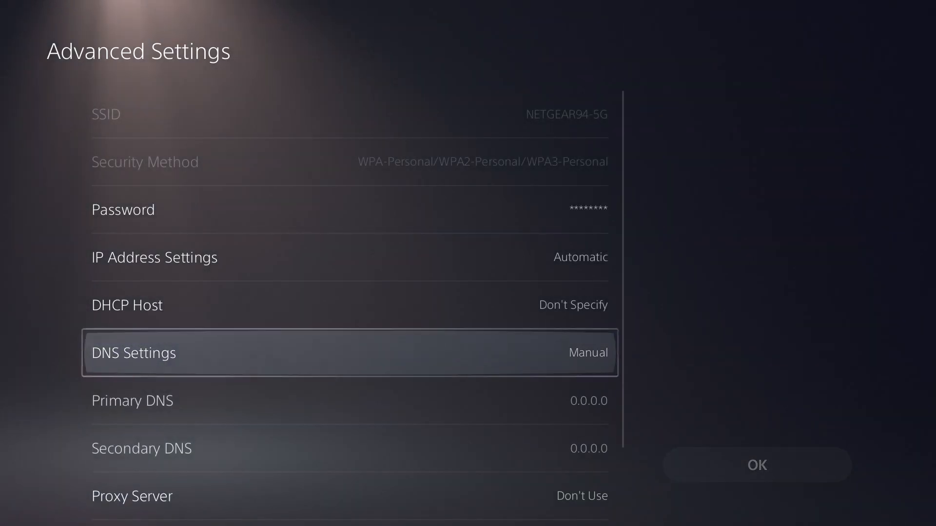
{"action": "key", "text": "Down"}
{"action": "key", "text": "Return"}
{"action": "key", "text": "Down"}
{"action": "key", "text": "Return"}
{"action": "key", "text": "Left"}
{"action": "key", "text": "Up"}
{"action": "key", "text": "Return"}
{"action": "key", "text": "BackSpace"}
{"action": "key", "text": "Down"}
{"action": "key", "text": "Down"}
{"action": "key", "text": "Return"}
{"action": "key", "text": "Up"}
{"action": "key", "text": "Up"}
{"action": "key", "text": "Return"}
Complete the Primary DNS entry as 8.4.4.8 on the keypad.
{"action": "key", "text": "Right"}
{"action": "key", "text": "Down"}
{"action": "key", "text": "Down"}
{"action": "key", "text": "Left"}
{"action": "key", "text": "Return"}
{"action": "key", "text": "Up"}
{"action": "key", "text": "Up"}
{"action": "key", "text": "Return"}
{"action": "key", "text": "Down"}
{"action": "key", "text": "Down"}
{"action": "key", "text": "Return"}
{"action": "key", "text": "Right"}
{"action": "key", "text": "Up"}
{"action": "key", "text": "Return"}
{"action": "key", "text": "Return"}
Enter the first three octets of the Secondary DNS as 8.8.8.
{"action": "key", "text": "Down"}
{"action": "key", "text": "Return"}
{"action": "key", "text": "Down"}
{"action": "key", "text": "Return"}
{"action": "key", "text": "Down"}
{"action": "key", "text": "Left"}
{"action": "key", "text": "Return"}
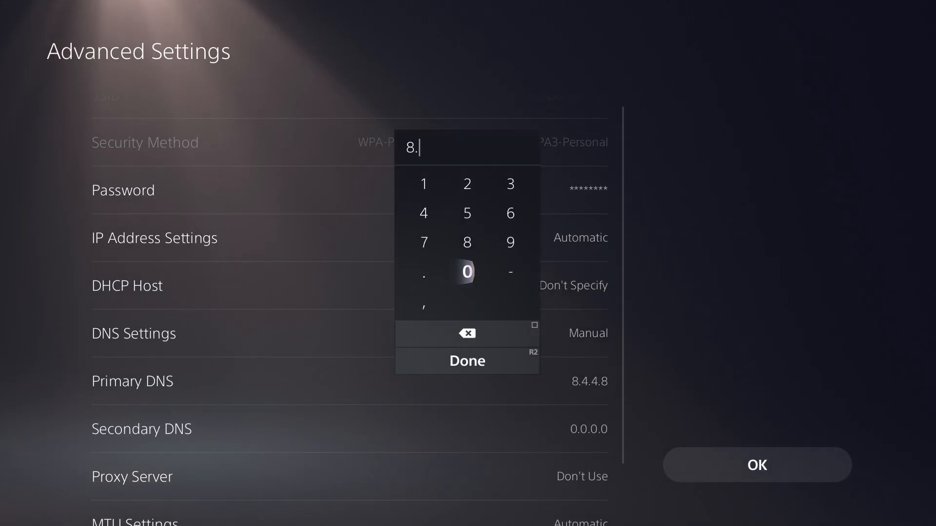
{"action": "key", "text": "Up"}
{"action": "key", "text": "Right"}
{"action": "key", "text": "Return"}
{"action": "key", "text": "Down"}
{"action": "key", "text": "Left"}
{"action": "key", "text": "Return"}
{"action": "key", "text": "Up"}
{"action": "key", "text": "Right"}
{"action": "key", "text": "Return"}
Finish Secondary DNS as 8.8.8.8 and apply the connection settings with OK.
{"action": "key", "text": "Down"}
{"action": "key", "text": "Left"}
{"action": "key", "text": "Return"}
{"action": "key", "text": "Right"}
{"action": "key", "text": "Up"}
{"action": "key", "text": "Return"}
{"action": "key", "text": "Down"}
{"action": "key", "text": "Left"}
{"action": "key", "text": "Down"}
{"action": "key", "text": "Down"}
{"action": "key", "text": "Down"}
{"action": "key", "text": "Return"}
{"action": "key", "text": "Right"}
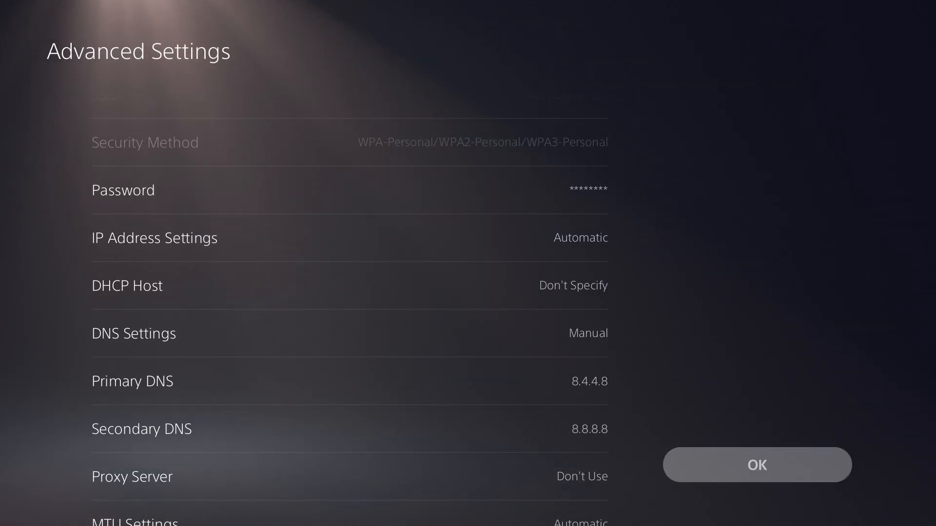
{"action": "key", "text": "Return"}
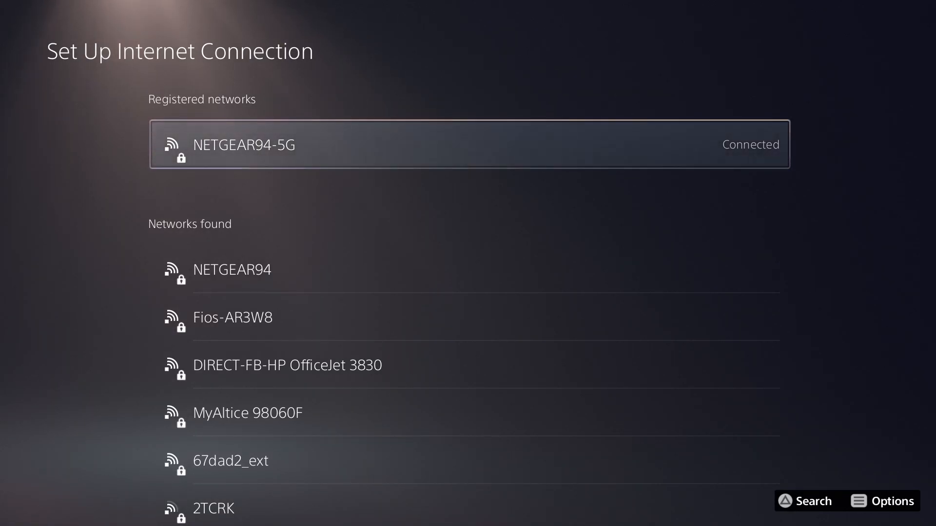
Back out of Network and Settings to the home screen Games tab.
{"action": "key", "text": "Escape"}
{"action": "key", "text": "Escape"}
{"action": "key", "text": "Escape"}
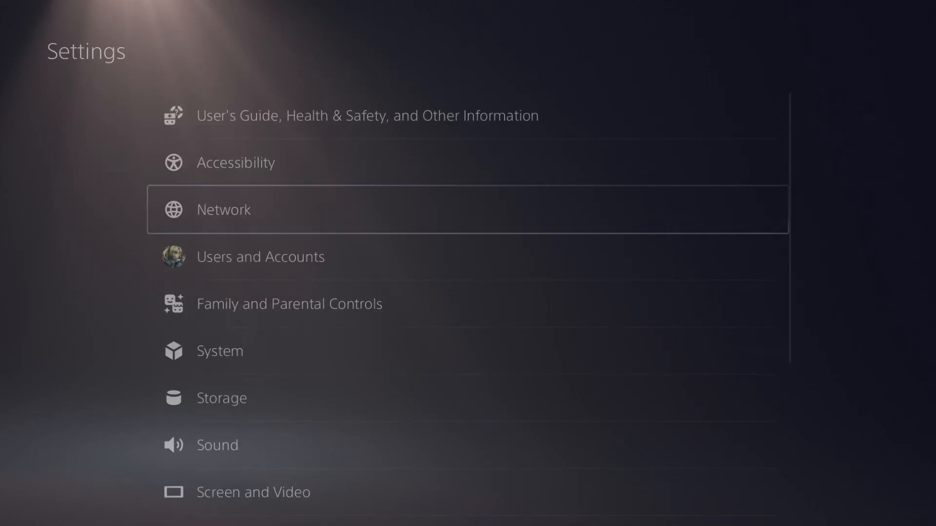
{"action": "key", "text": "Escape"}
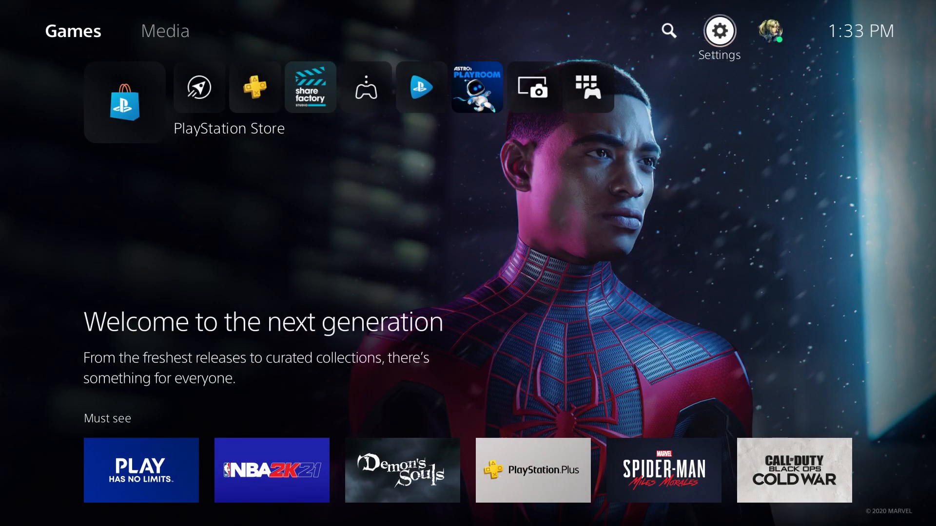